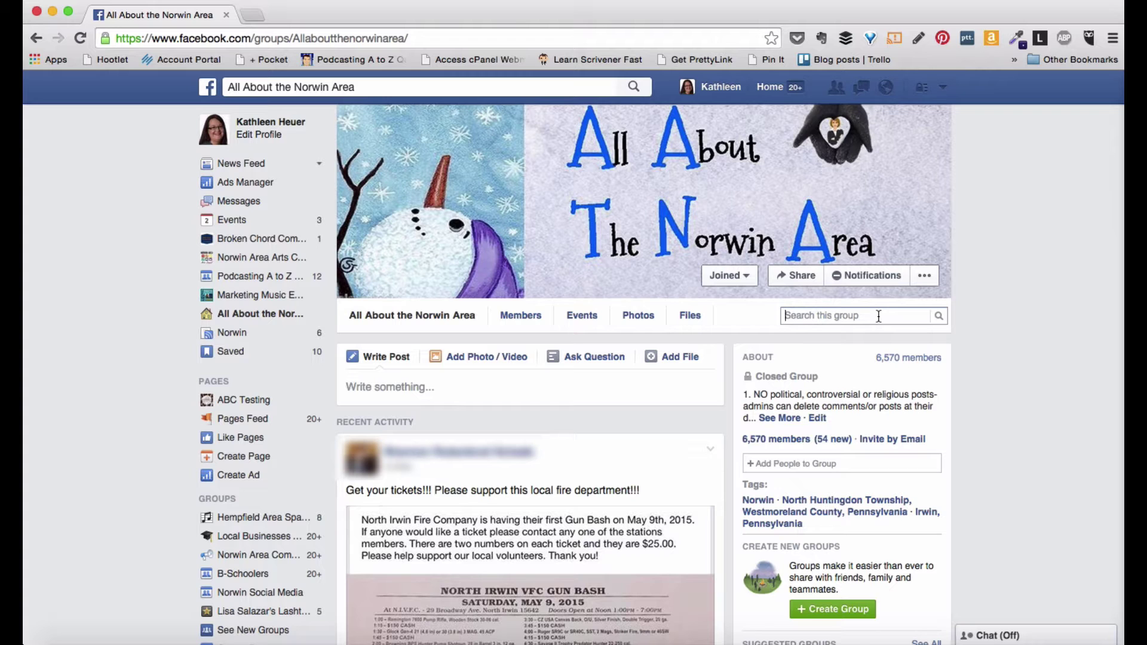
Step: Search the All About the Norwin Area group for 'dentist'
left_click(878, 315)
type("dentist")
key("Return")
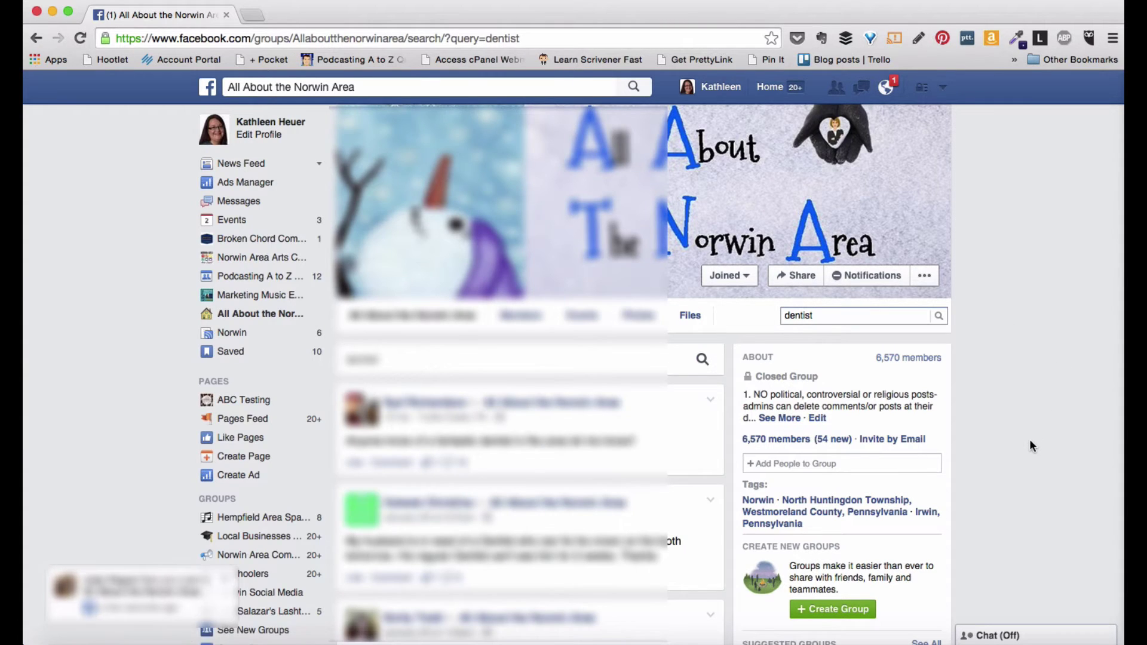
scroll(1030, 442, "down", 3)
scroll(1030, 446, "down", 3)
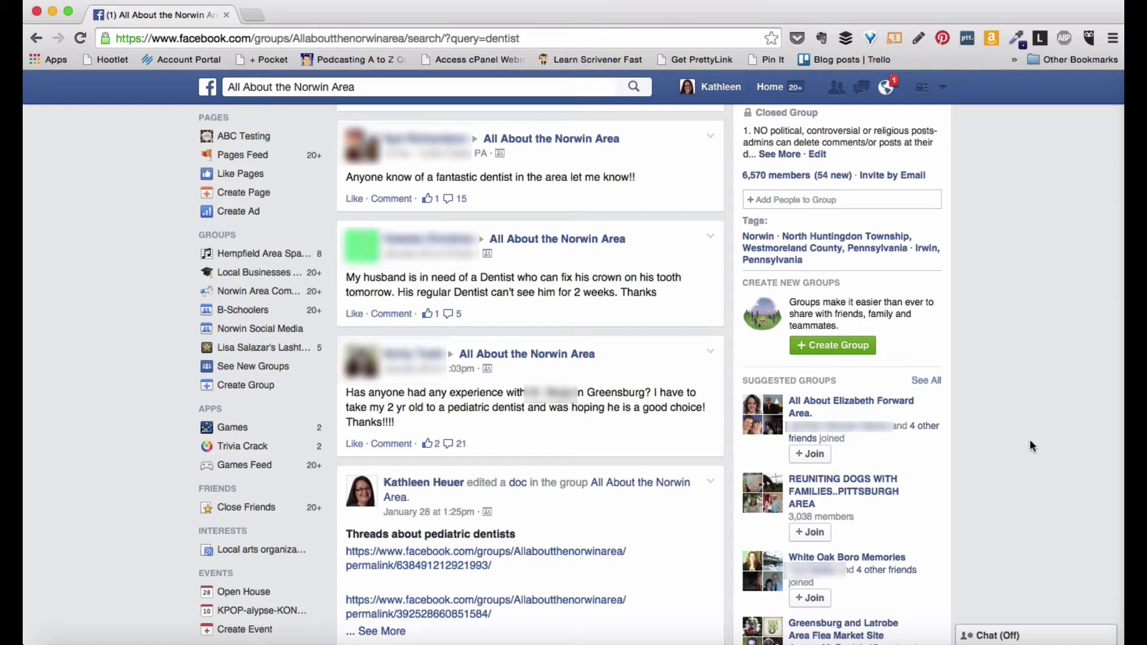
scroll(1034, 466, "down", 3)
scroll(1035, 491, "down", 2)
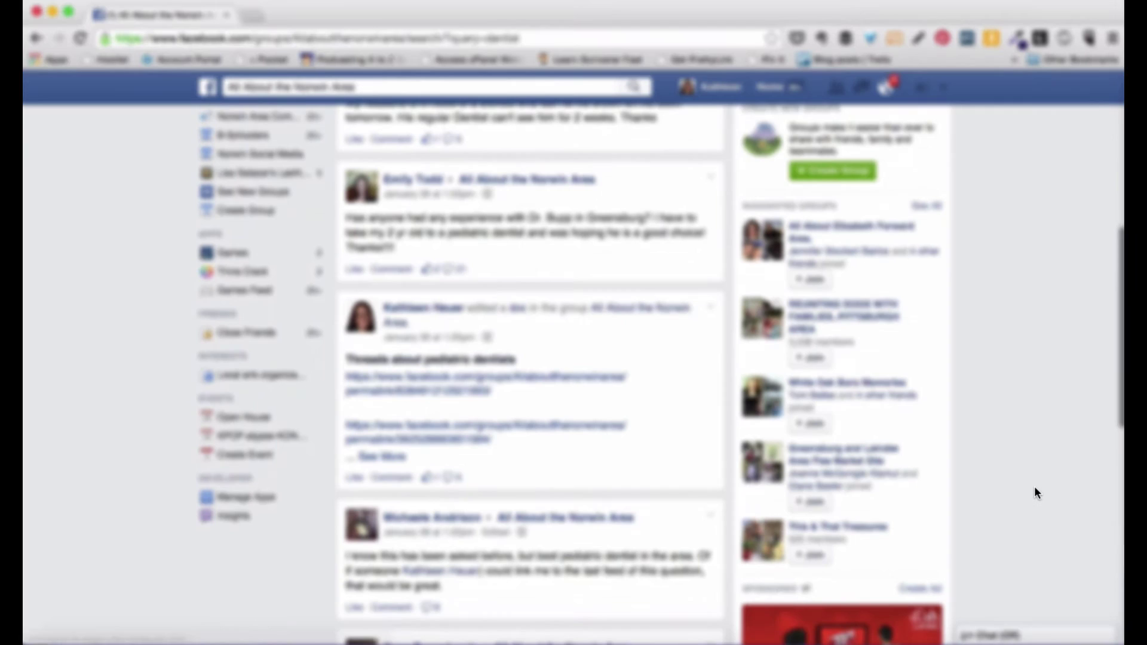
scroll(1035, 492, "down", 3)
scroll(1034, 492, "down", 3)
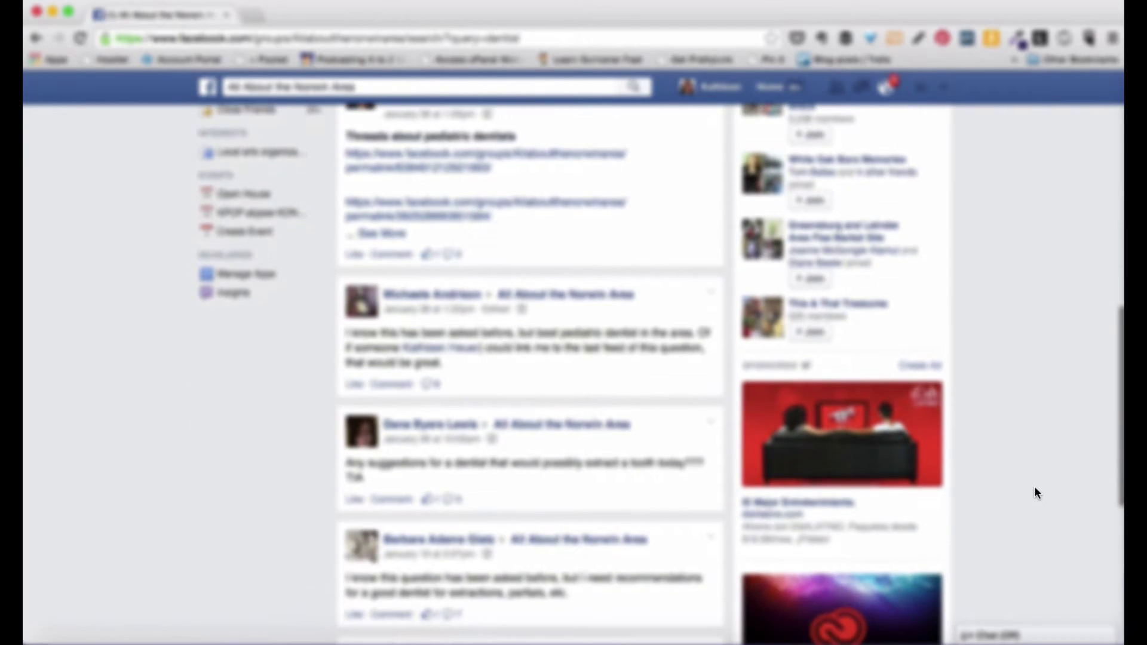
scroll(1035, 493, "down", 2)
scroll(1034, 493, "down", 2)
scroll(1034, 492, "down", 2)
scroll(1035, 492, "down", 2)
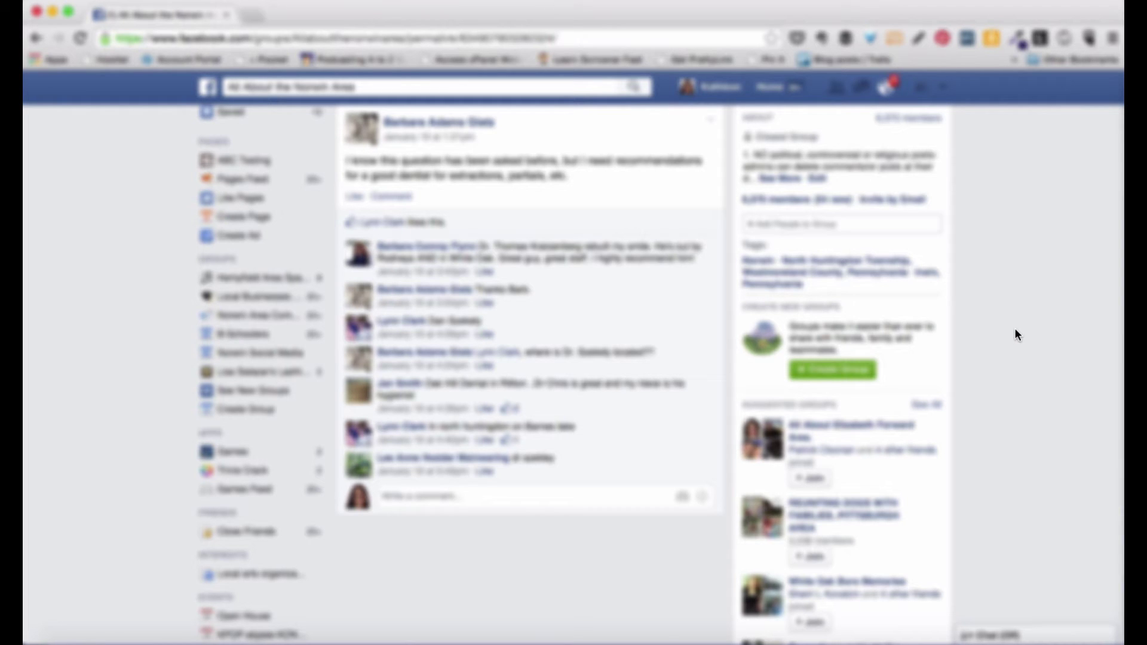
scroll(1015, 334, "up", 3)
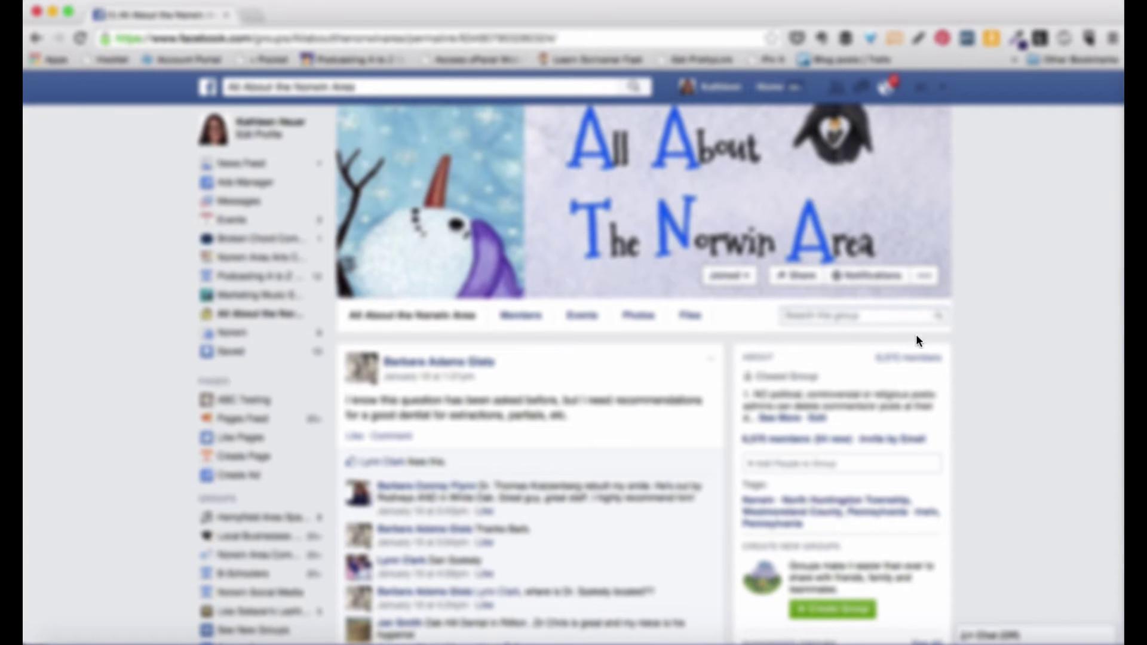
Step: Go back to the All About the Norwin Area group's main feed
left_click(439, 320)
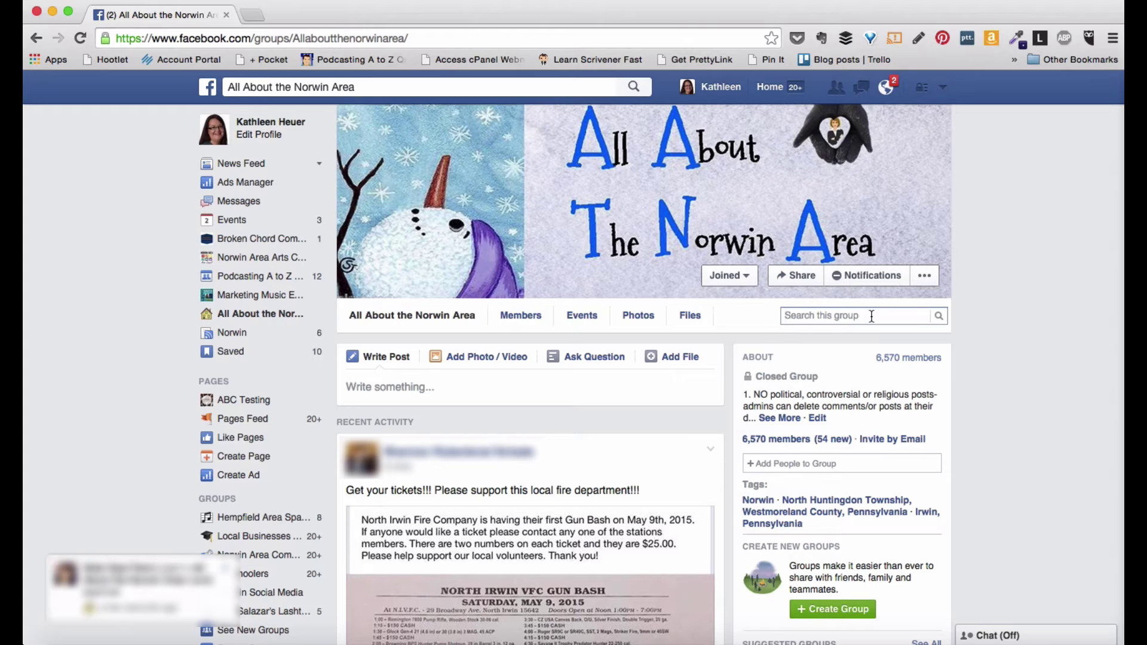
Step: Search the All About the Norwin Area group for 'plumber'
left_click(871, 315)
type("plum")
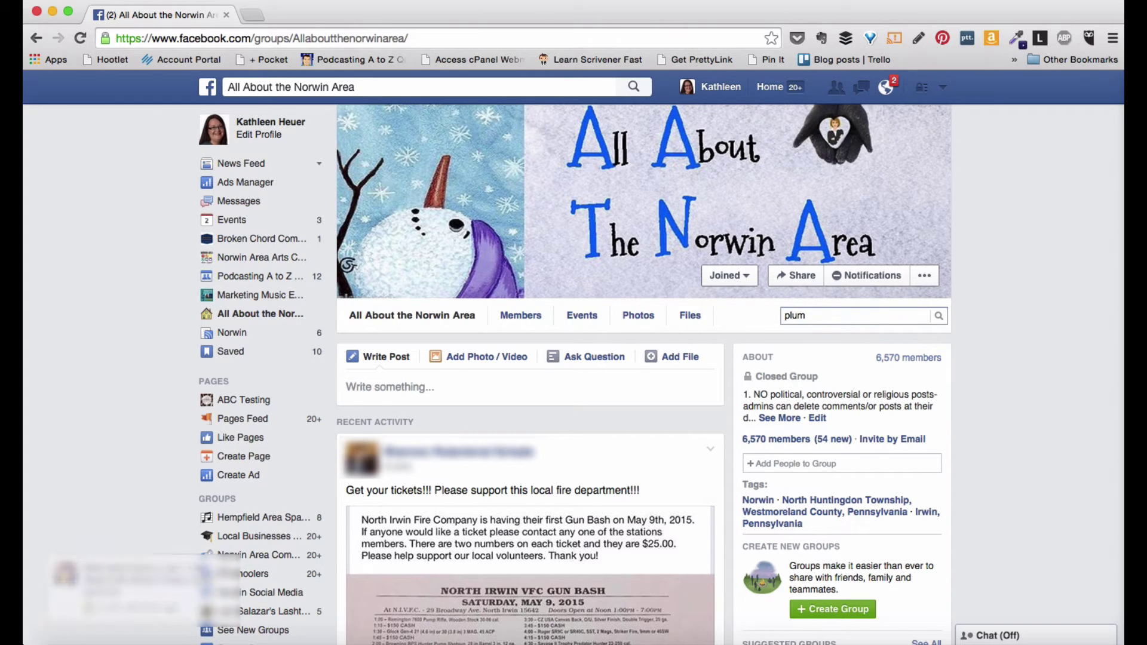
type("ber")
key("Return")
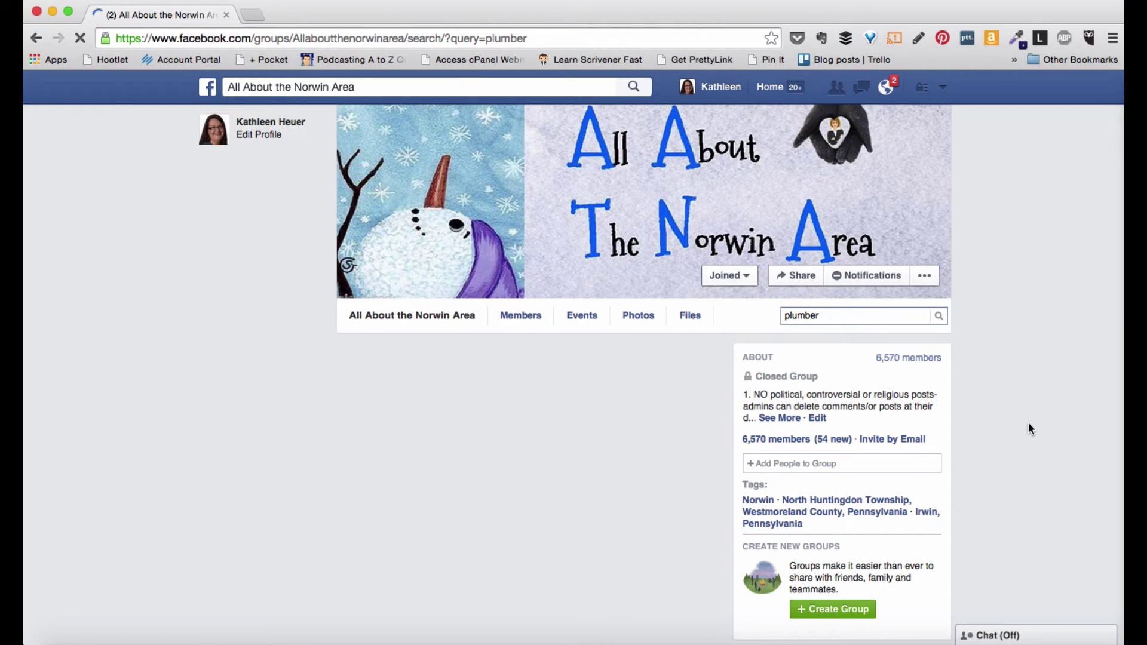
scroll(1029, 429, "down", 2)
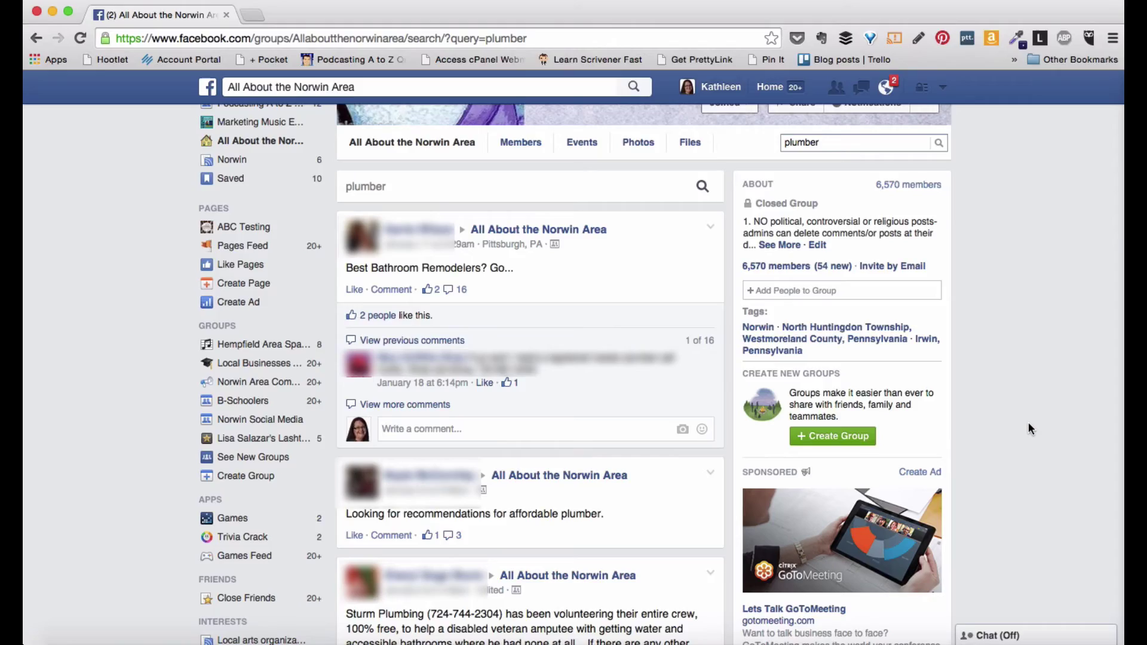
scroll(1028, 428, "down", 1)
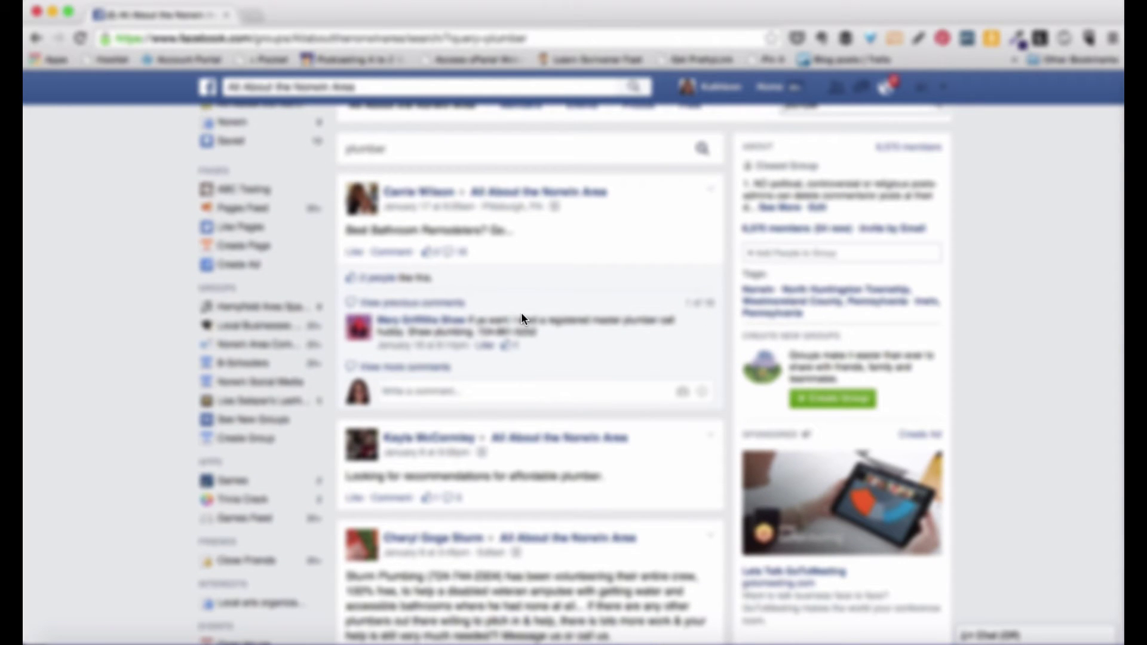
scroll(574, 377, "down", 3)
scroll(576, 376, "down", 2)
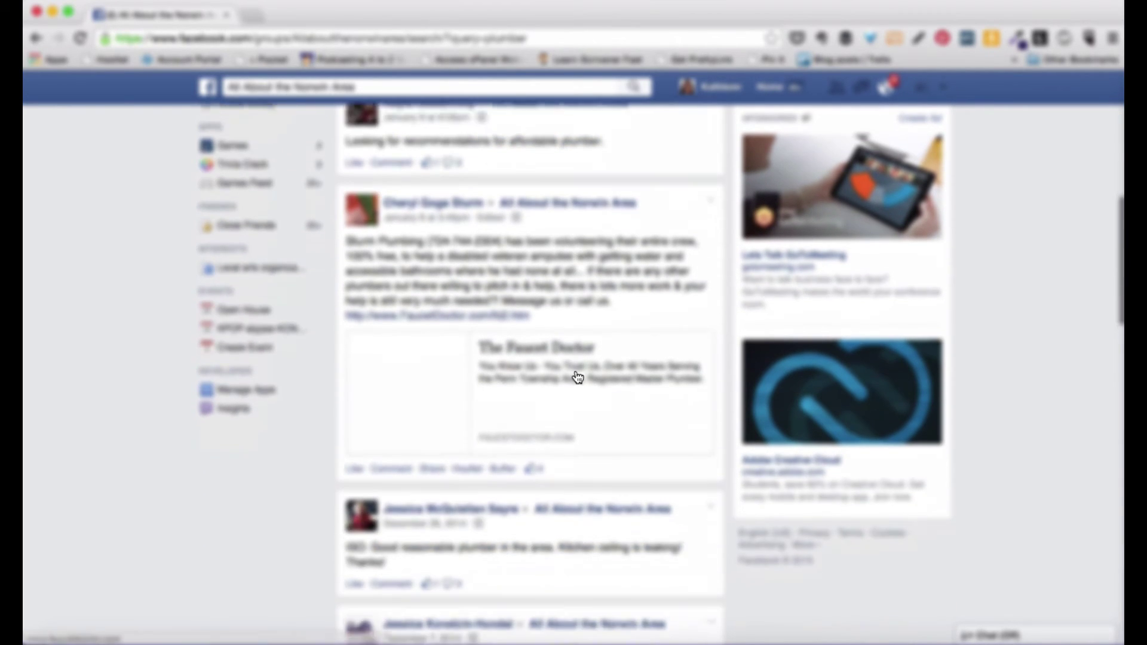
scroll(576, 377, "down", 1)
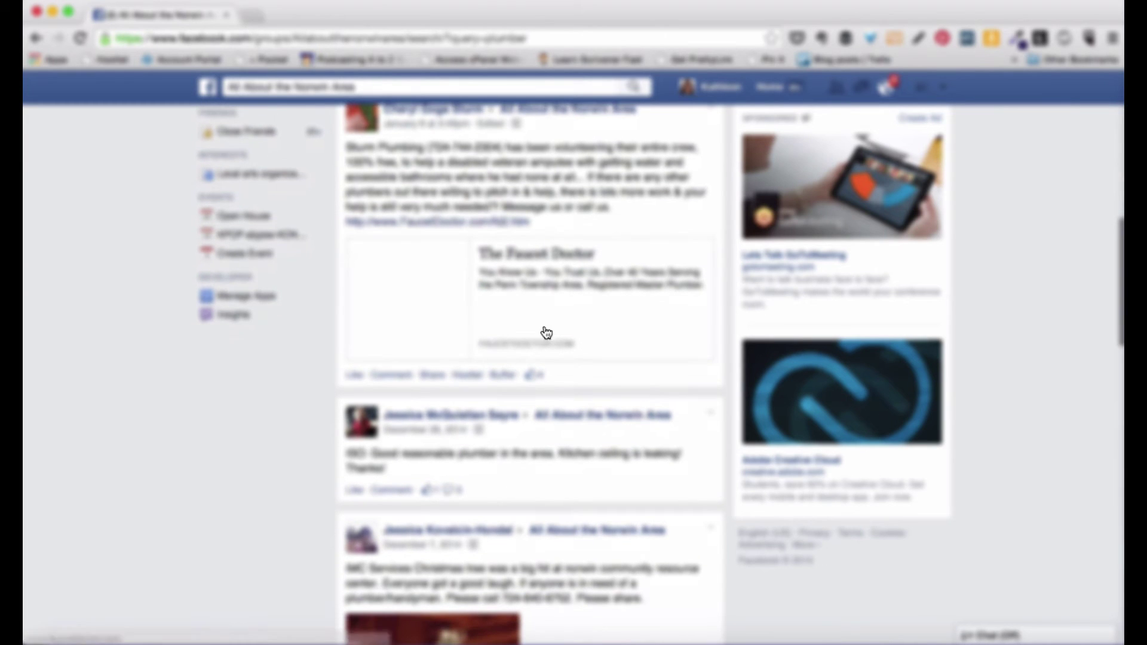
scroll(249, 519, "down", 1)
scroll(249, 520, "down", 5)
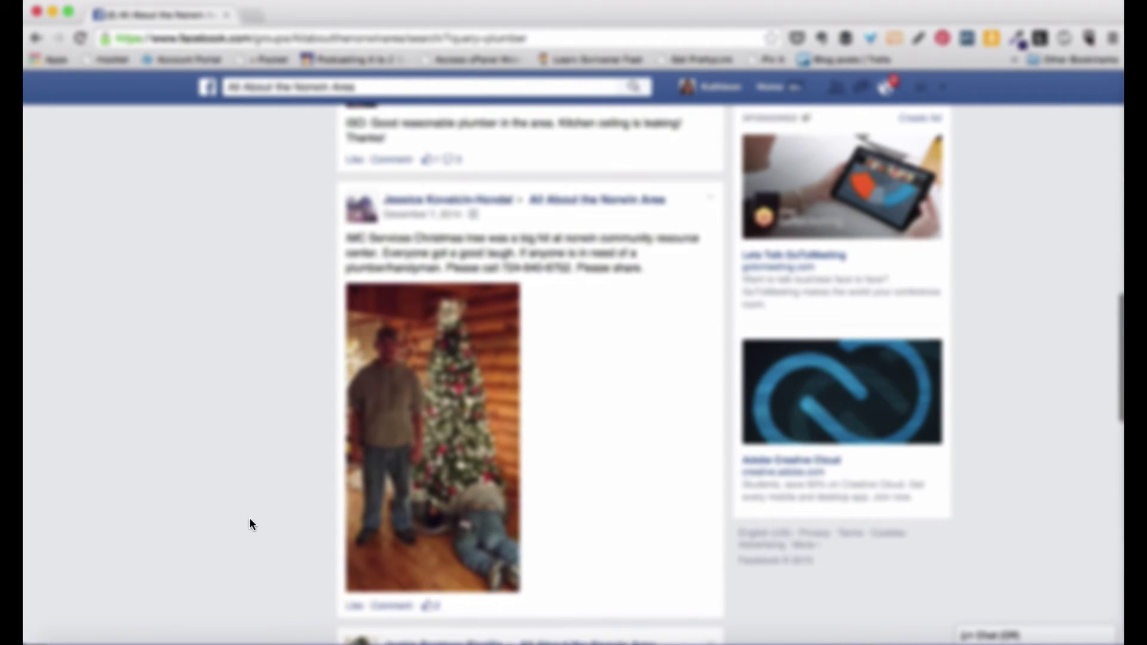
scroll(249, 524, "down", 2)
scroll(249, 524, "down", 1)
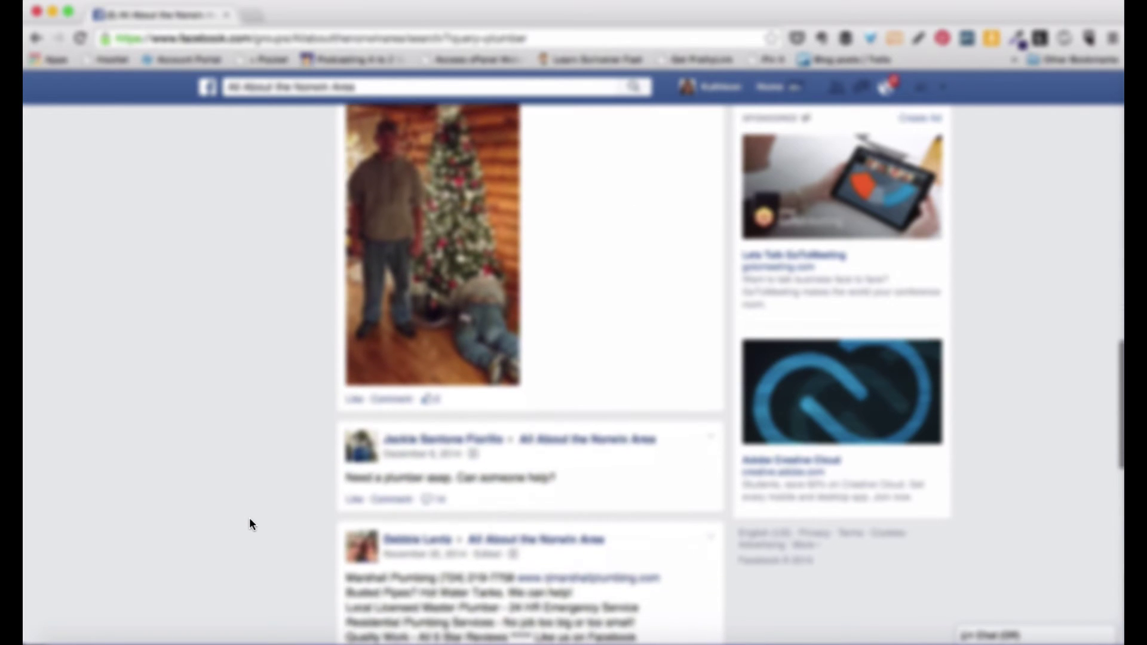
scroll(249, 523, "down", 1)
scroll(249, 524, "down", 2)
scroll(250, 523, "down", 1)
scroll(250, 524, "down", 1)
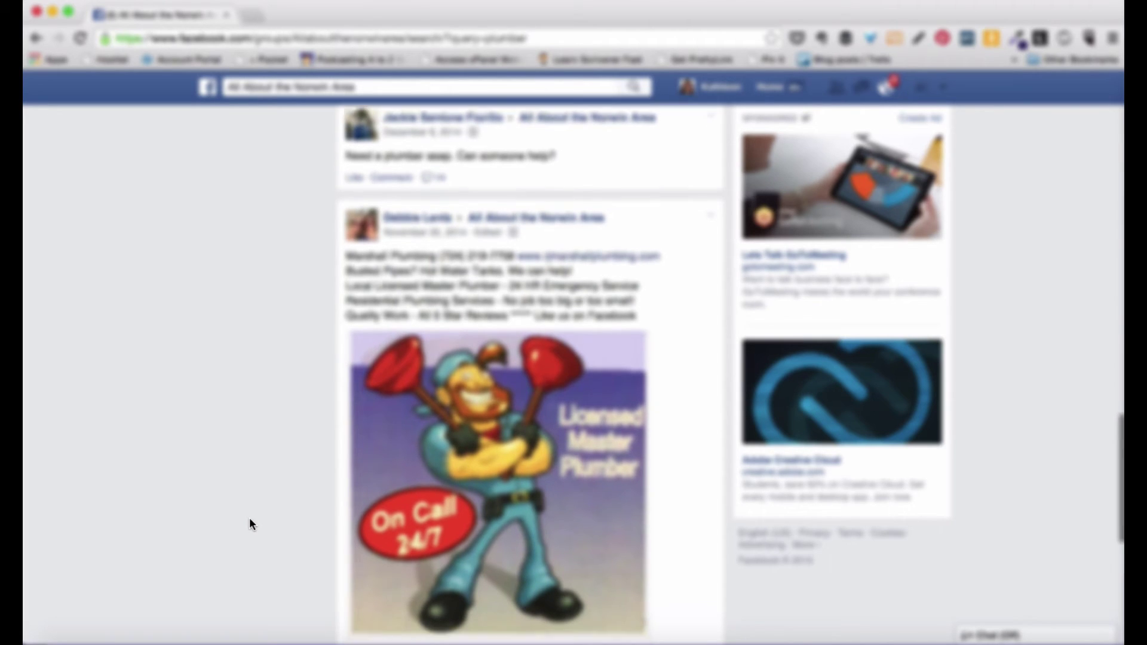
scroll(250, 525, "down", 2)
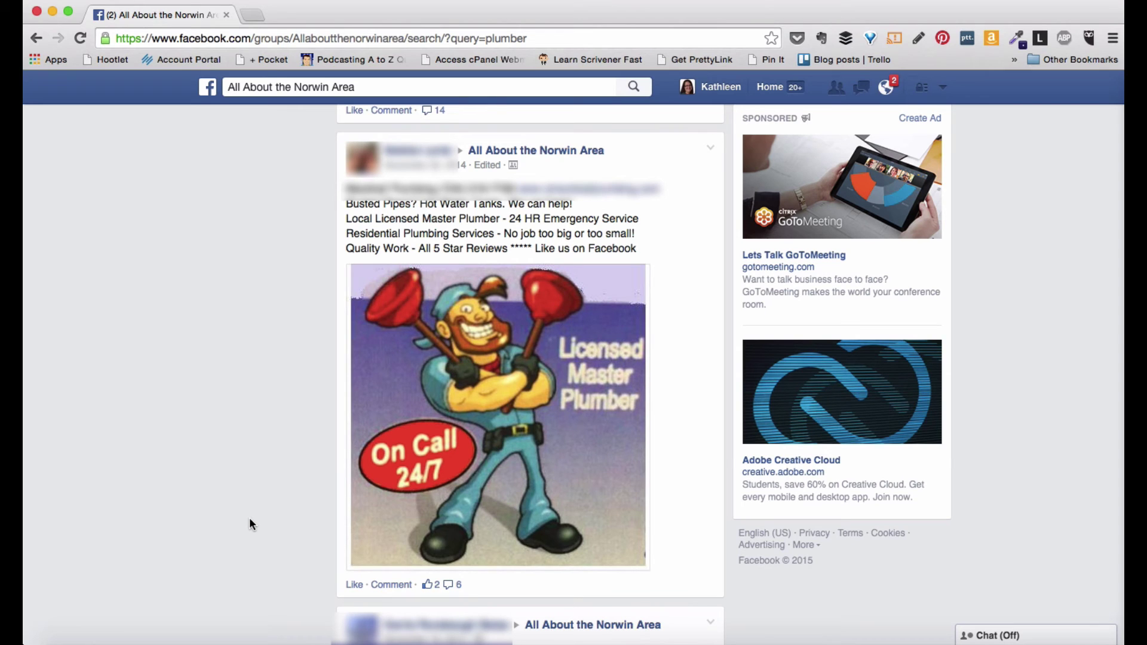
scroll(250, 524, "up", 5)
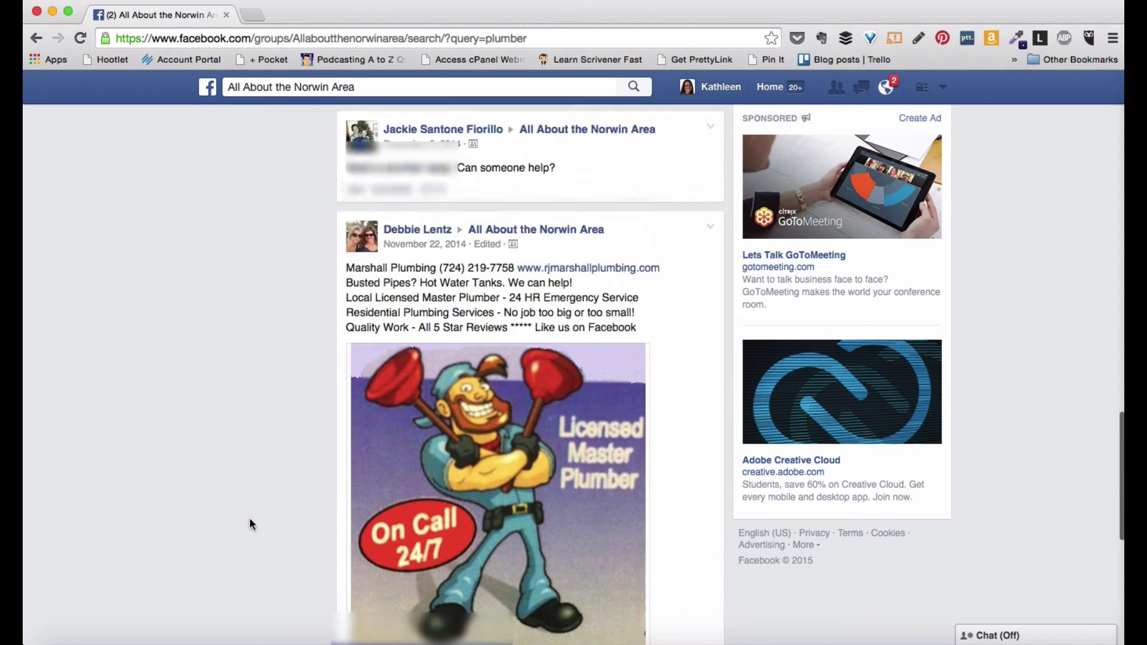
scroll(249, 525, "up", 10)
scroll(249, 524, "up", 10)
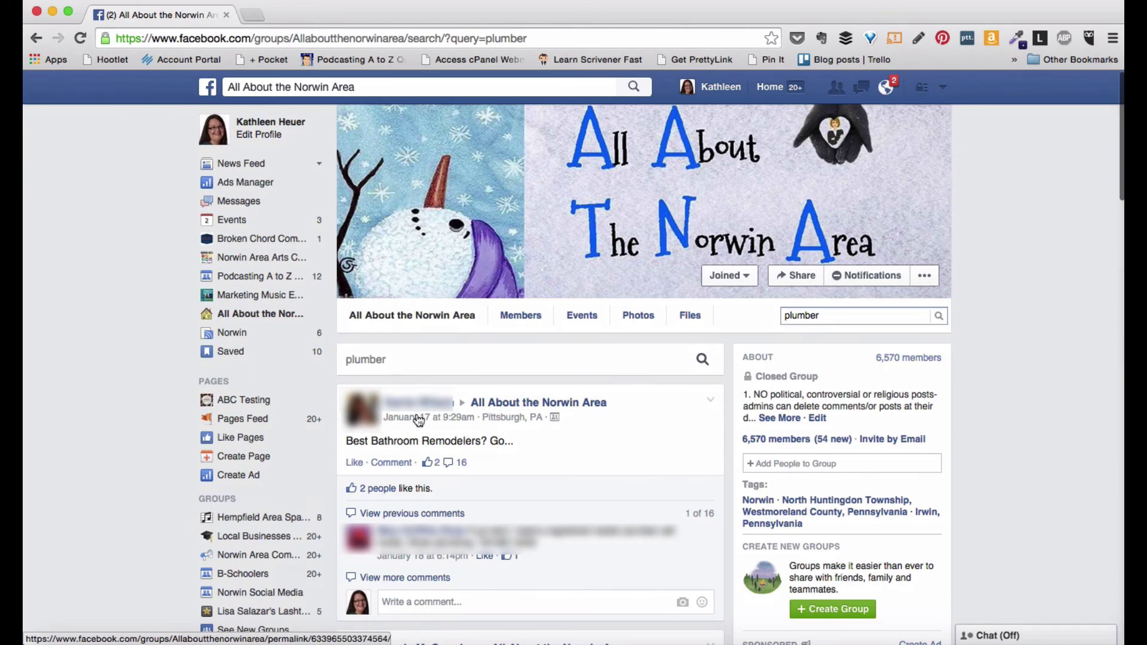